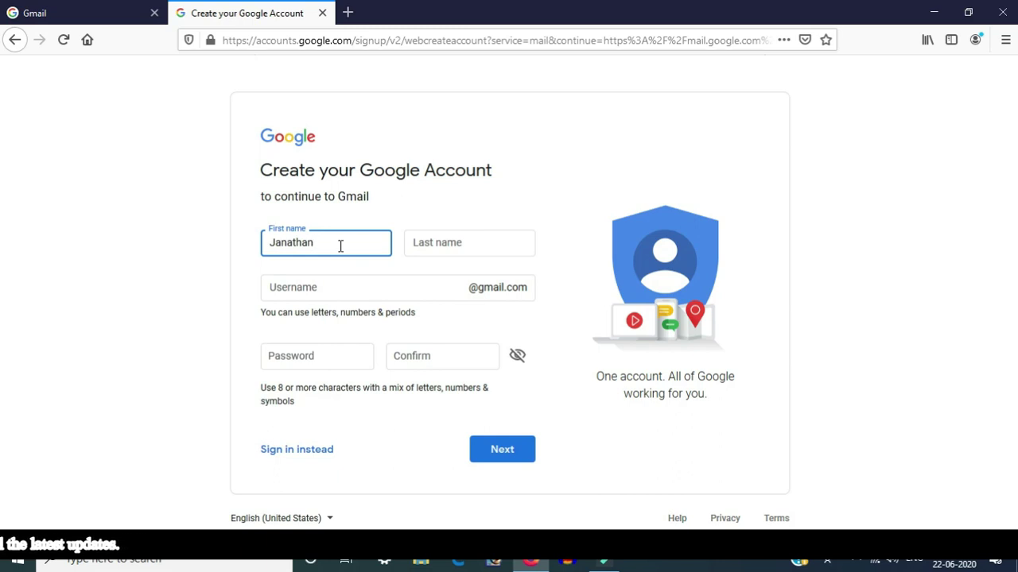
# Step: Enter the surname in the Last name field, correcting its misspelled letters
pyautogui.press('Tab')
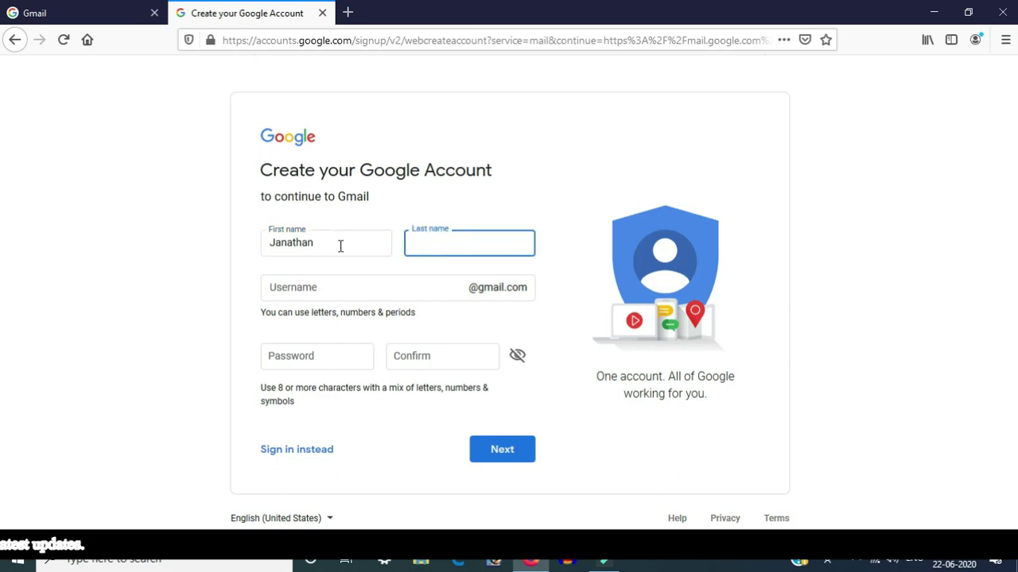
pyautogui.write('R')
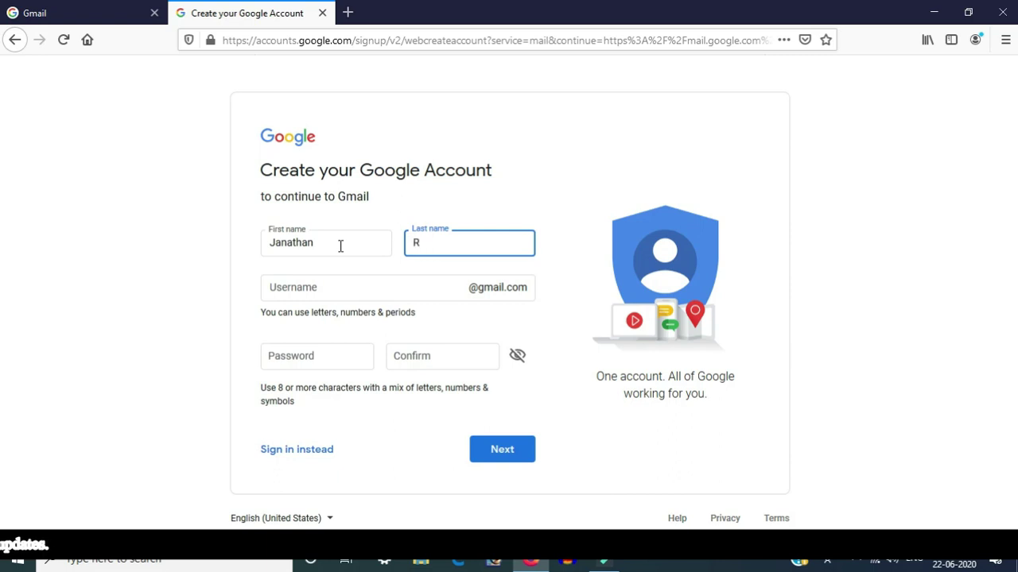
pyautogui.write('ABHA')
pyautogui.press('BackSpace')
pyautogui.press('BackSpace')
pyautogui.press('BackSpace')
pyautogui.press('BackSpace')
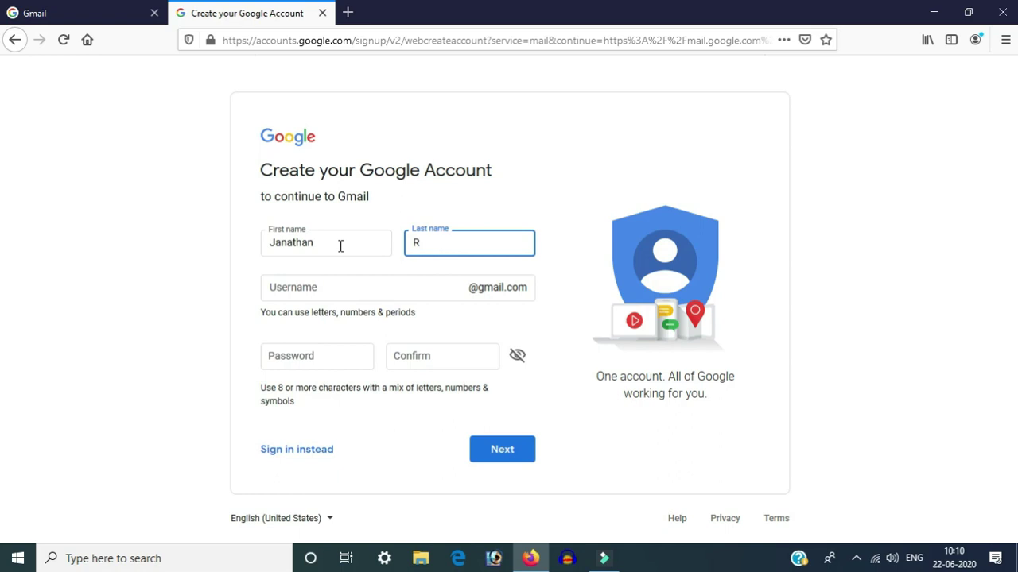
pyautogui.write('aba')
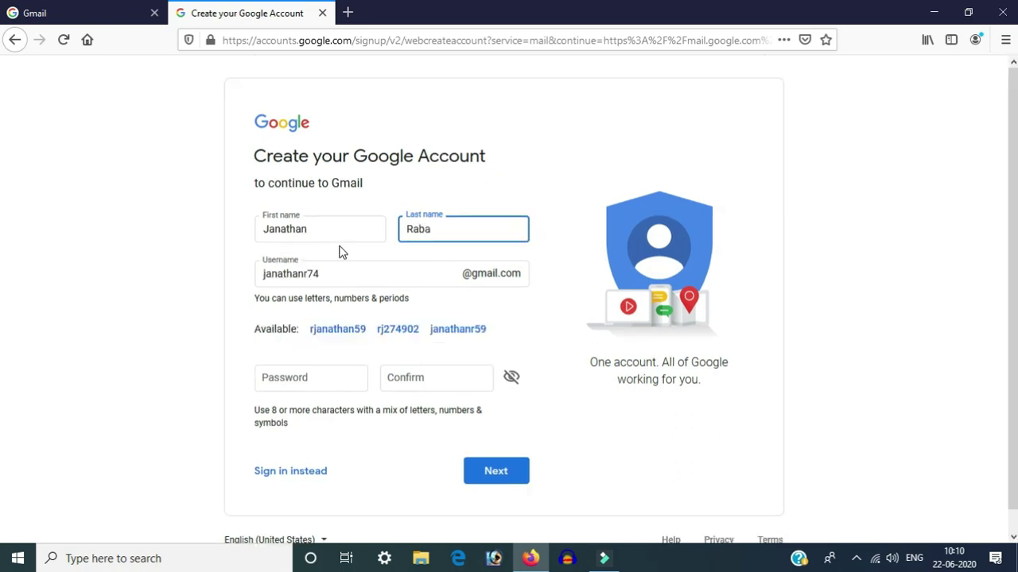
pyautogui.press('BackSpace')
pyautogui.write('ha')
# Step: Replace Google's suggested username with a custom username of your own
pyautogui.click(325, 273)
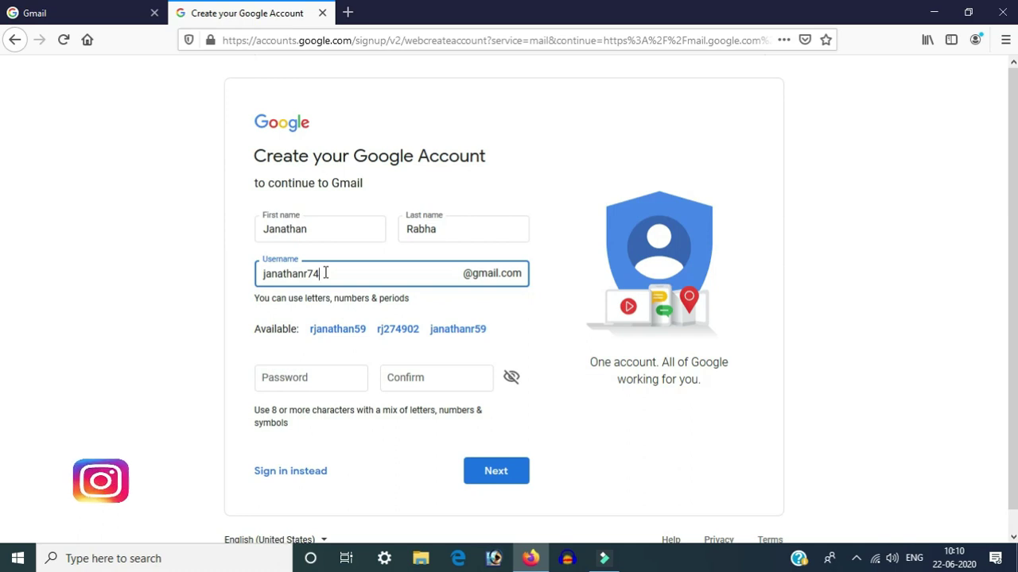
pyautogui.press('BackSpace')
pyautogui.press('BackSpace')
pyautogui.press('BackSpace')
pyautogui.press('BackSpace')
pyautogui.press('BackSpace')
pyautogui.press('BackSpace')
pyautogui.press('BackSpace')
pyautogui.press('BackSpace')
pyautogui.press('BackSpace')
pyautogui.press('BackSpace')
pyautogui.press('BackSpace')
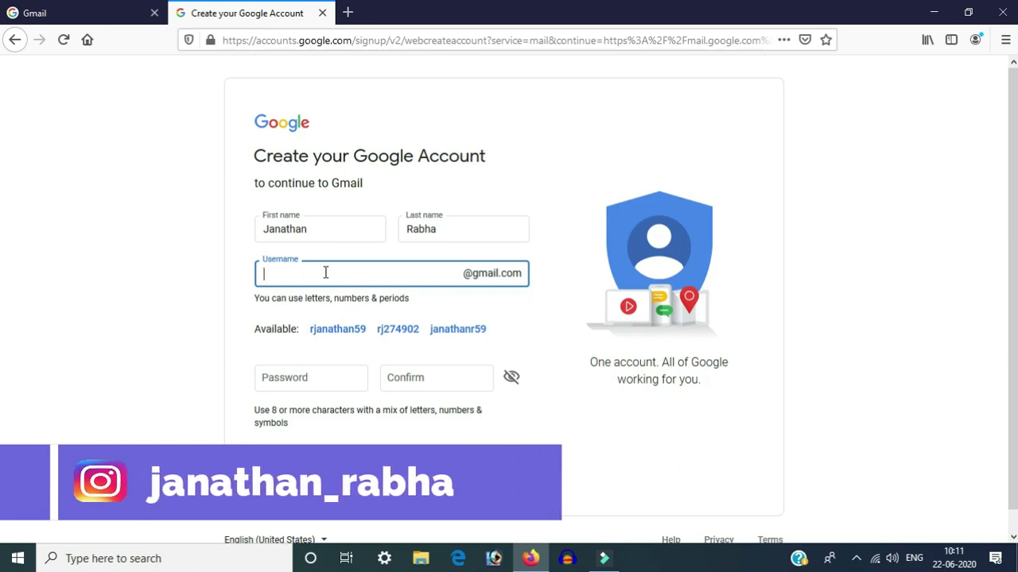
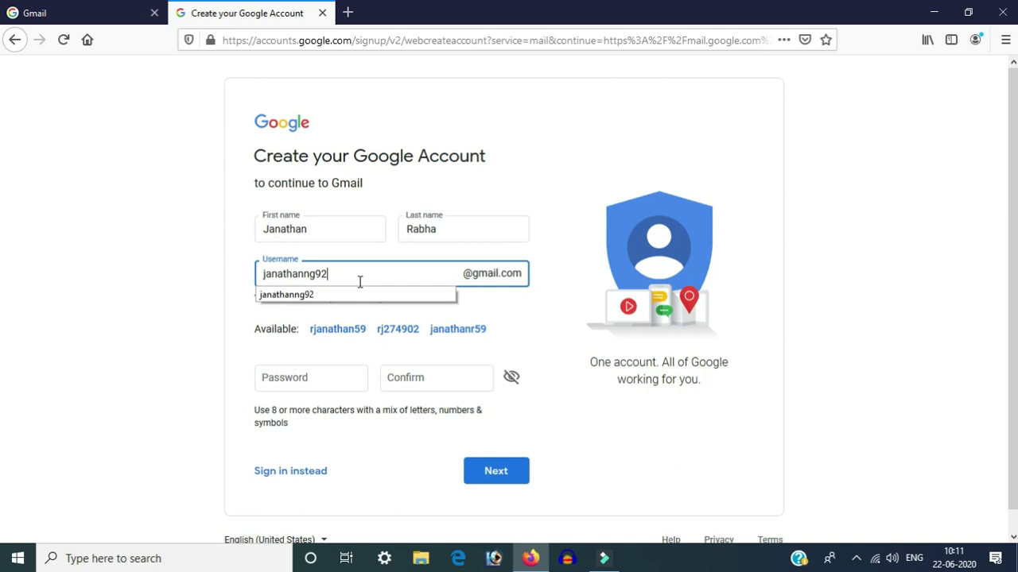
pyautogui.click(562, 315)
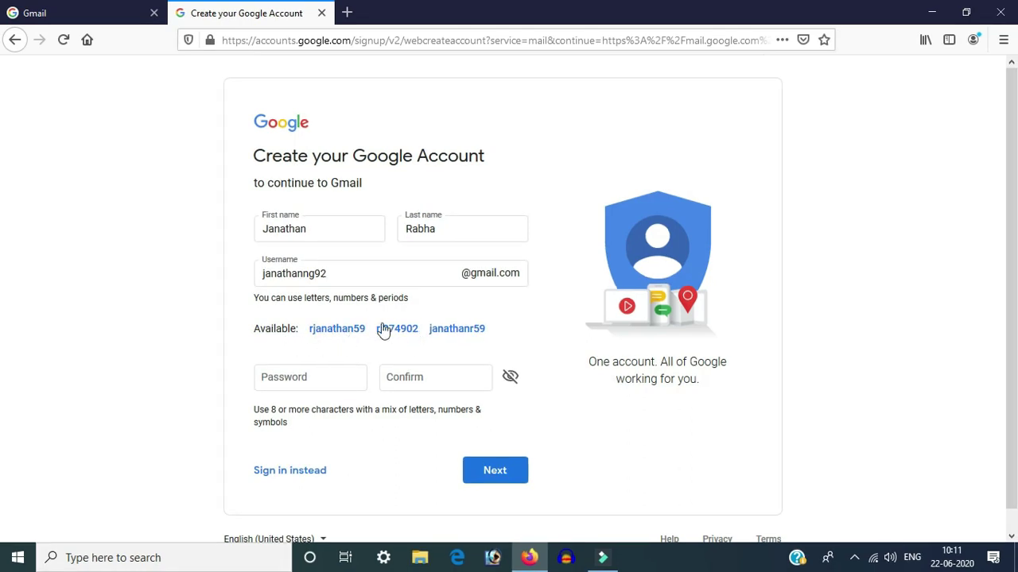
# Step: Type the account password, declining Firefox's generated password, then retype it in Confirm
pyautogui.click(318, 379)
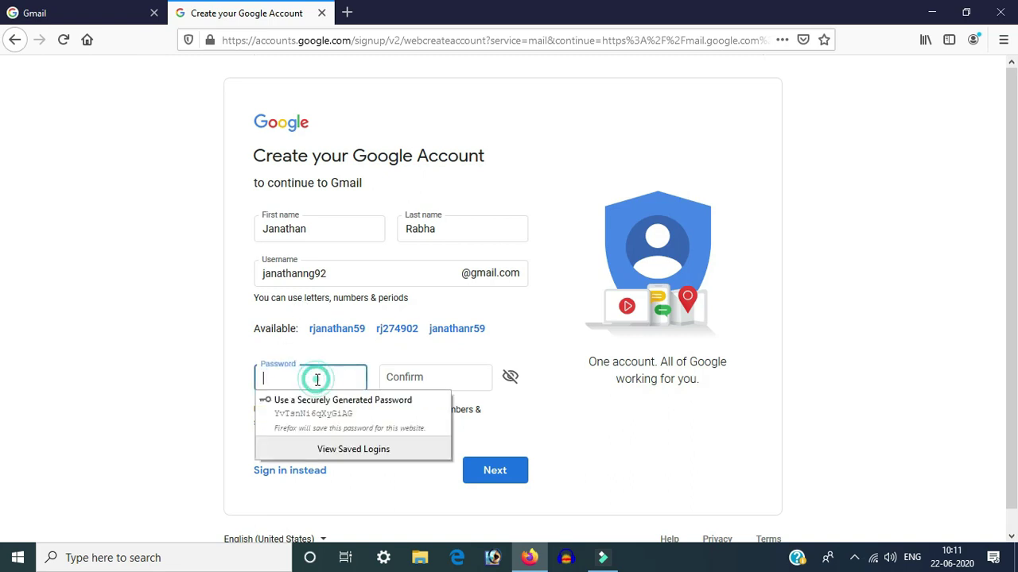
pyautogui.click(244, 356)
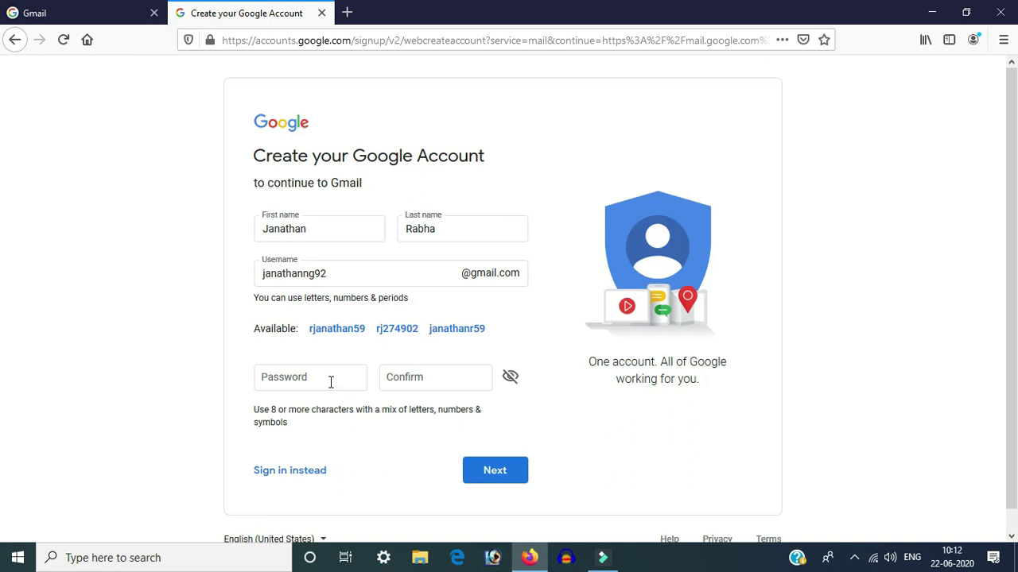
pyautogui.click(331, 383)
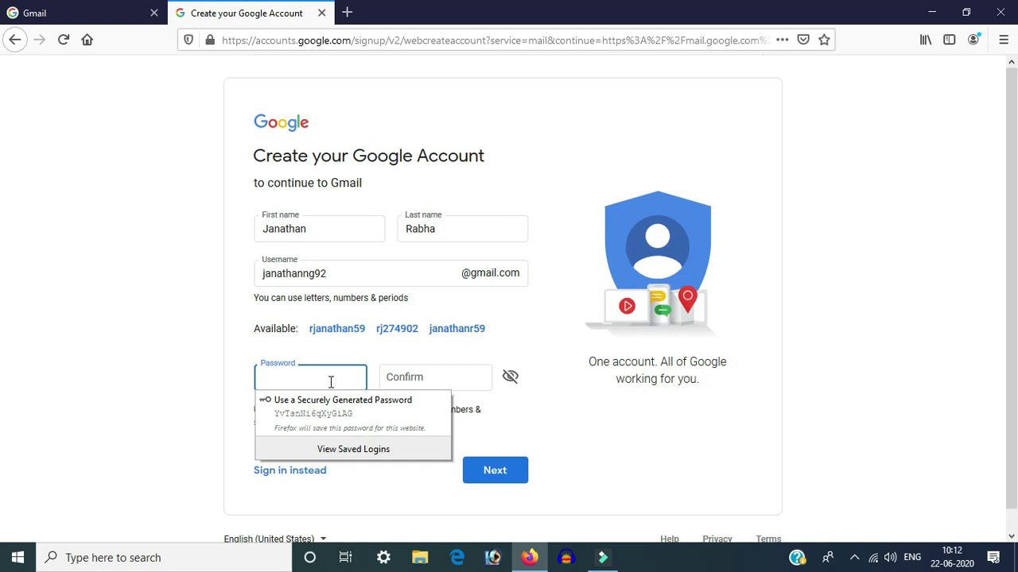
pyautogui.write('•••')
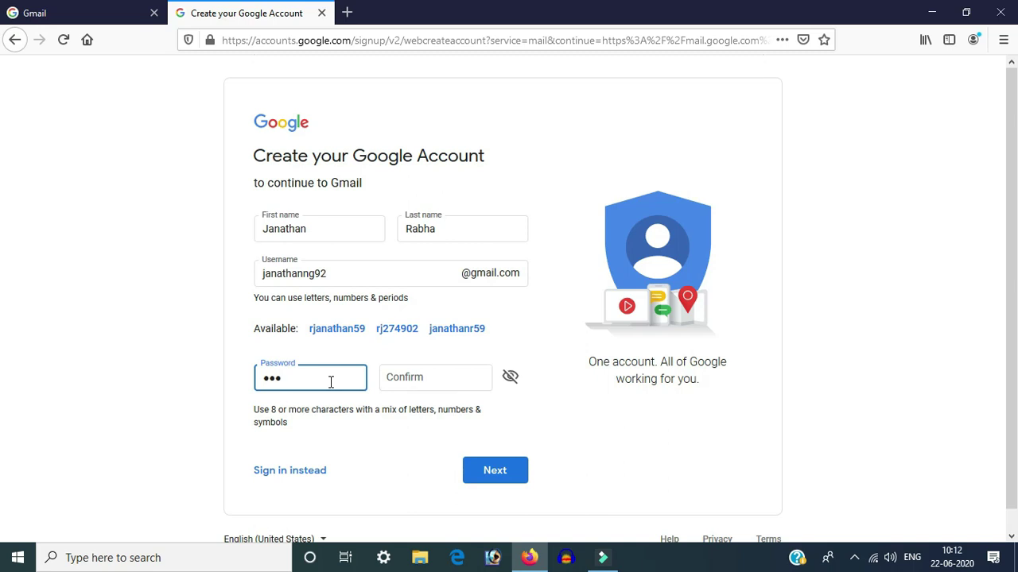
pyautogui.press('BackSpace')
pyautogui.press('BackSpace')
pyautogui.press('BackSpace')
pyautogui.write('••••••••••')
pyautogui.click(427, 375)
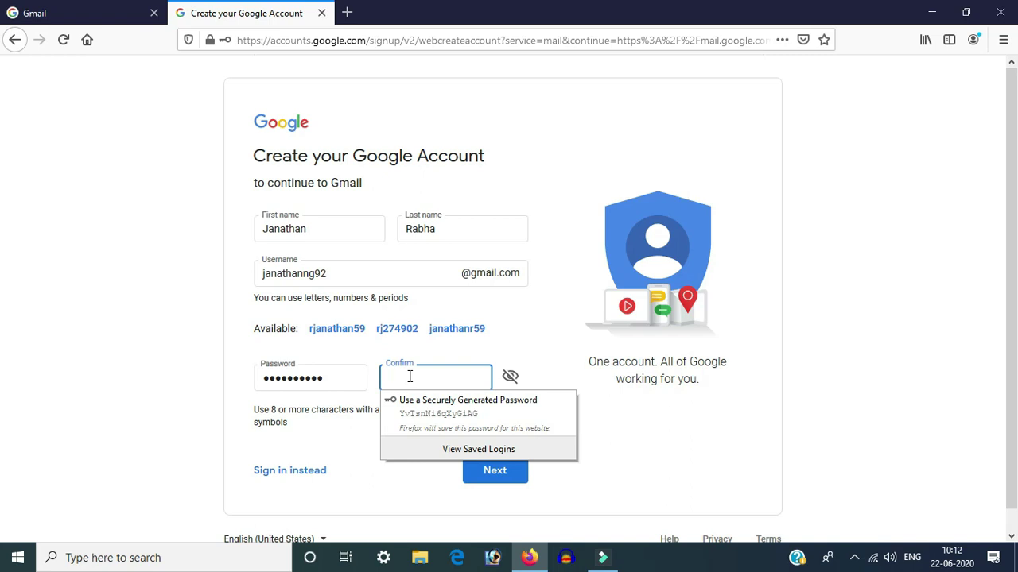
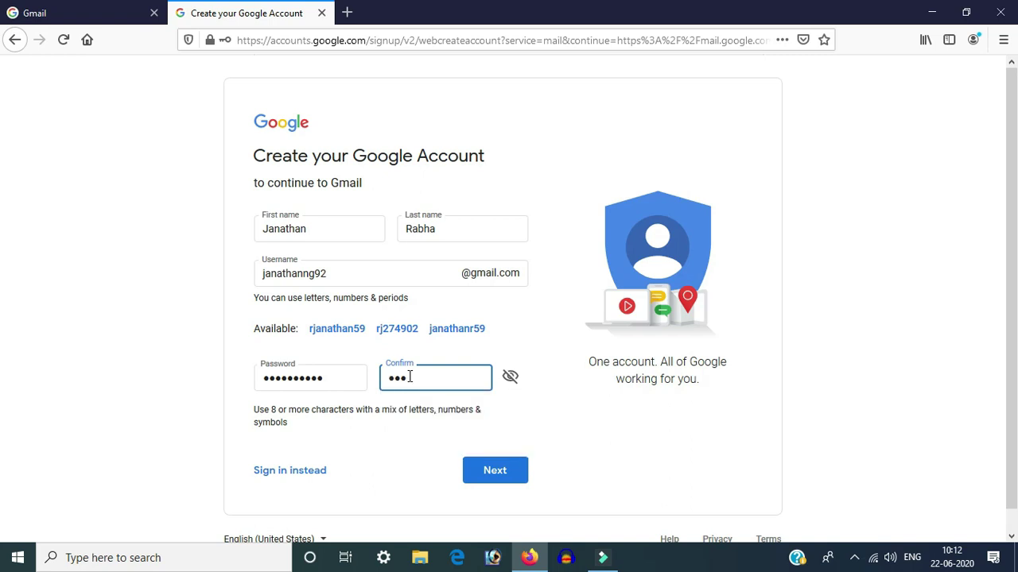
# Step: Submit the form, refuse Firefox's save-login prompt, enter the phone number, then move to birthday Month
pyautogui.click(501, 472)
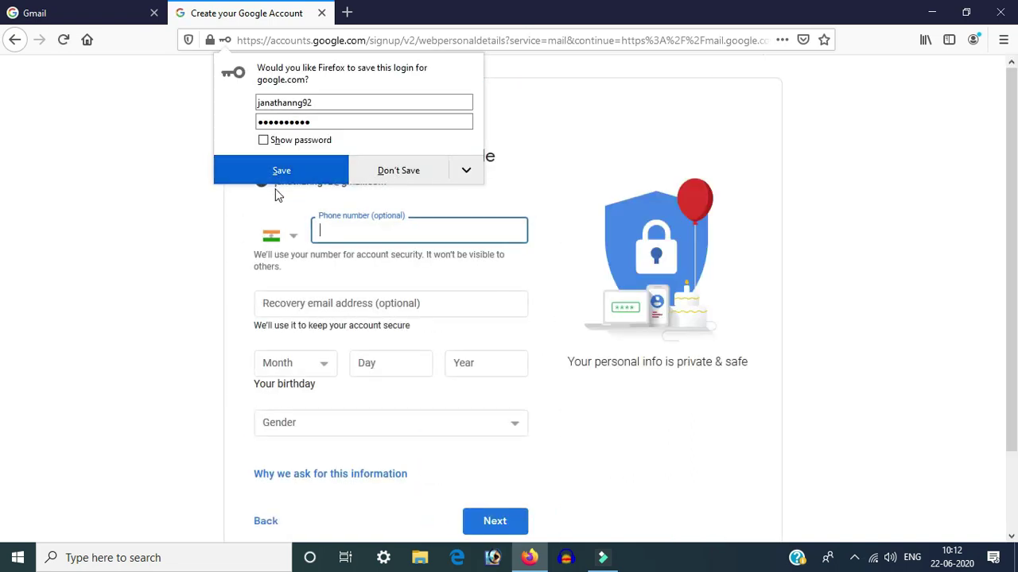
pyautogui.click(408, 172)
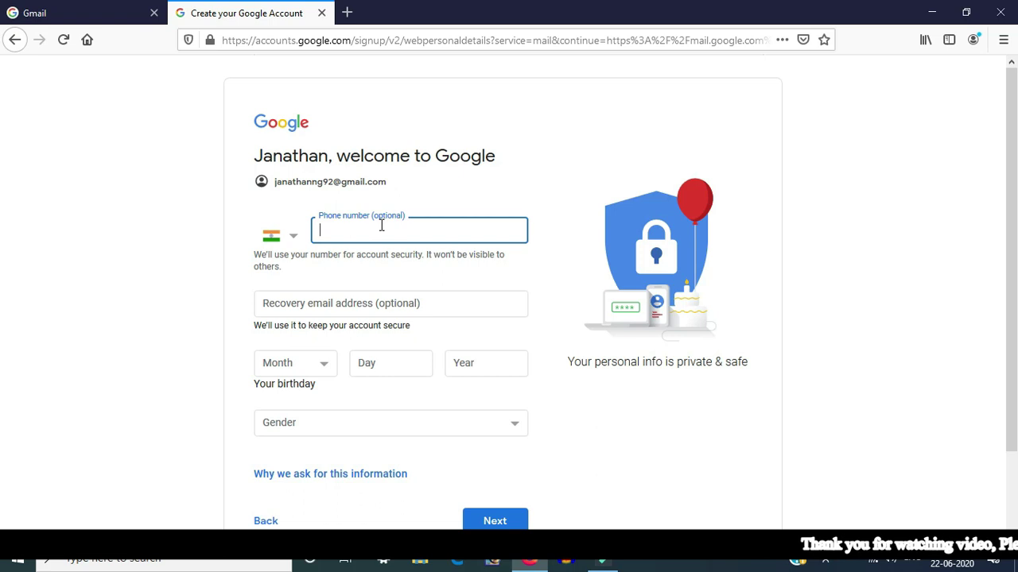
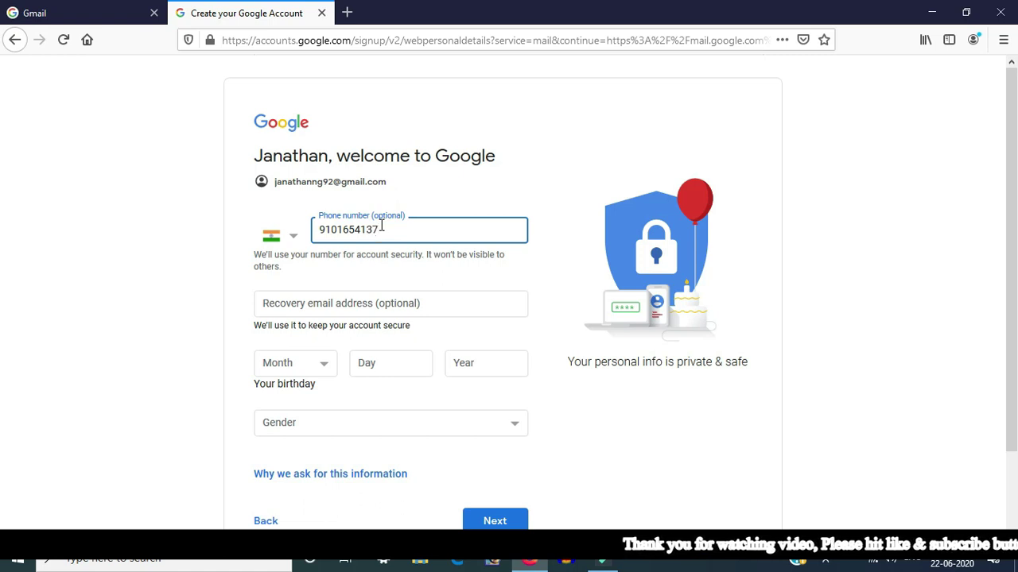
pyautogui.press('Tab')
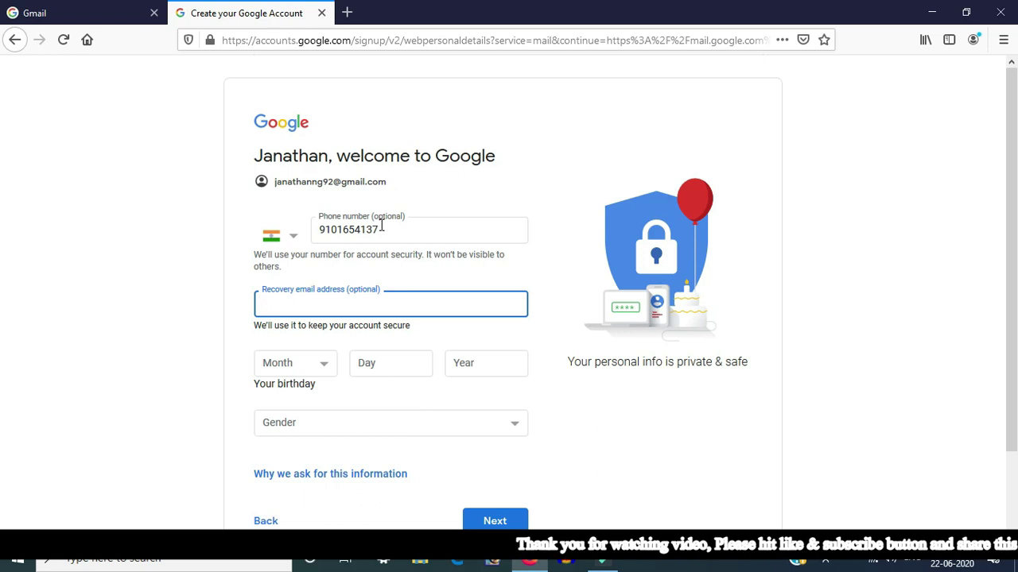
pyautogui.press('Tab')
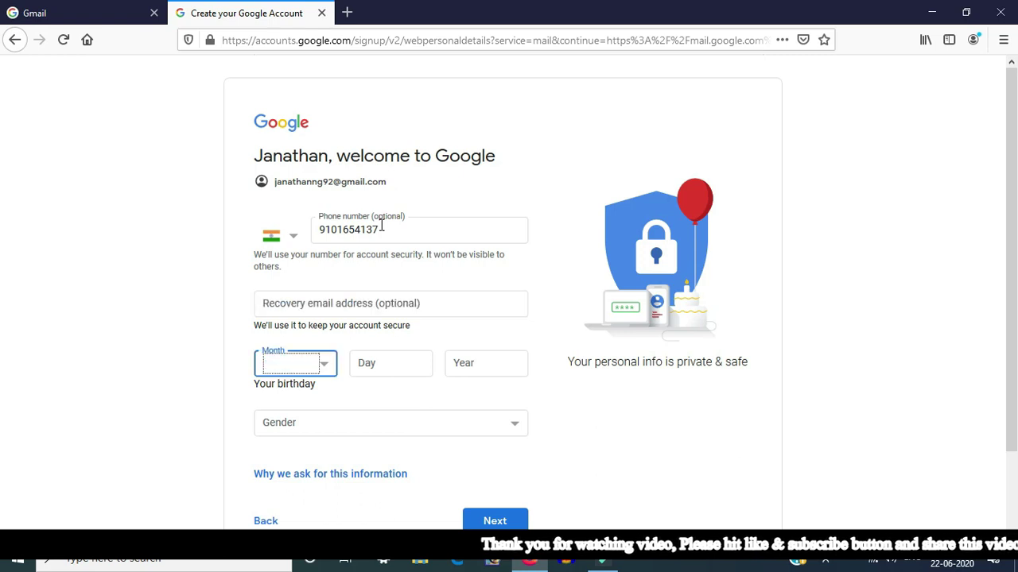
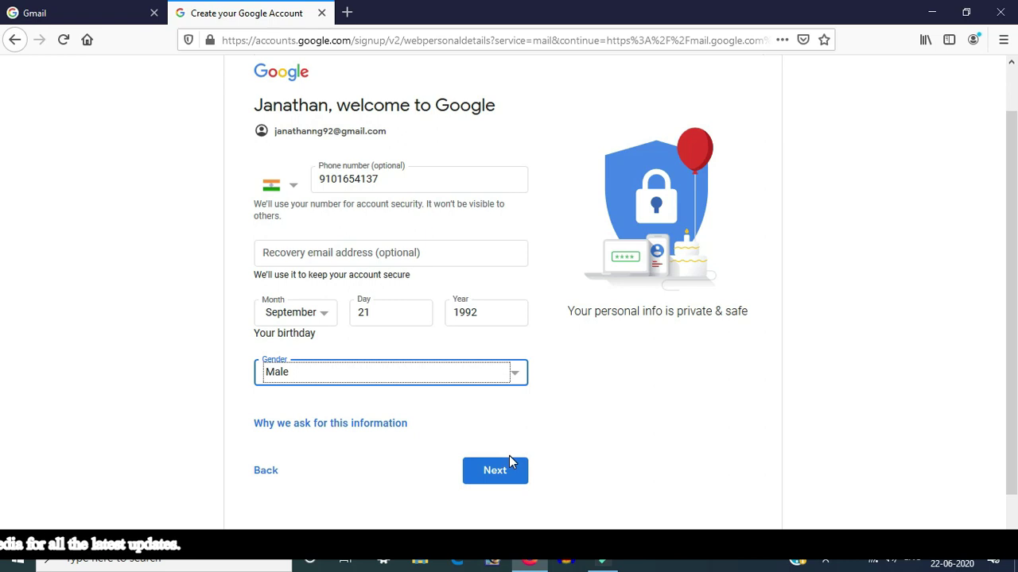
# Step: Submit the phone, birthday and gender details to reach the phone verification page
pyautogui.click(494, 472)
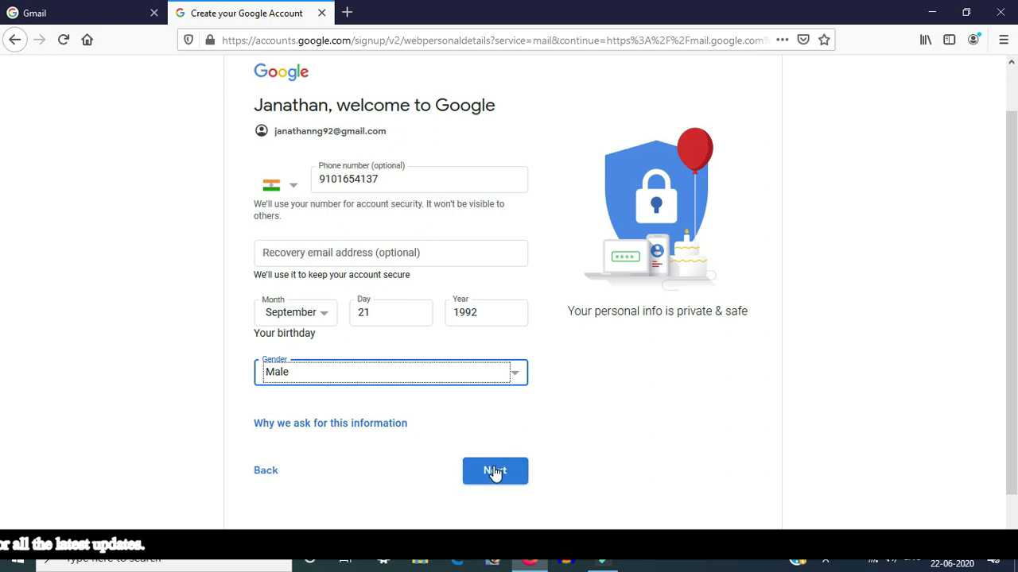
pyautogui.click(495, 472)
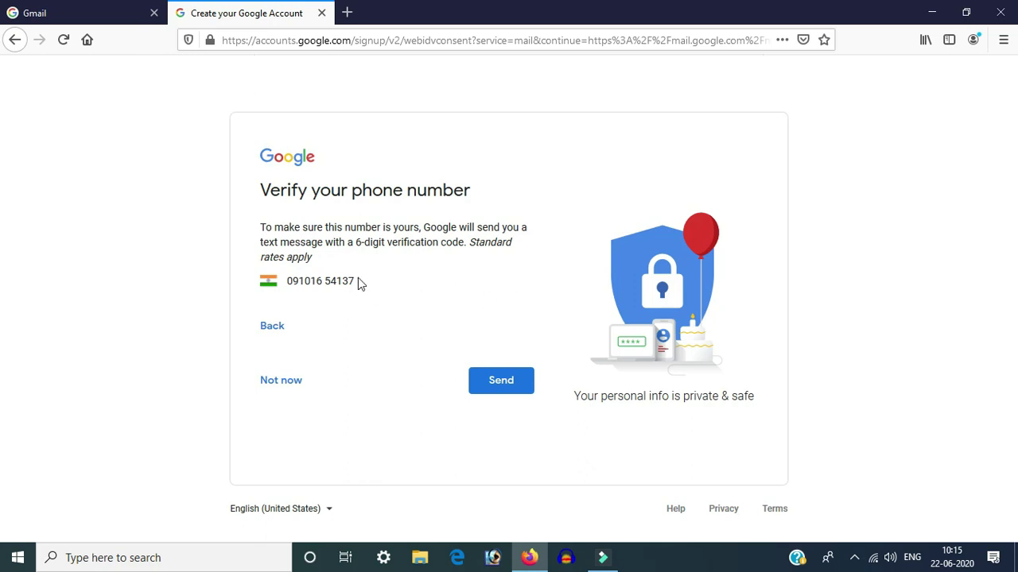
# Step: Send a code to the phone, enter the 6-digit SMS code, and verify it
pyautogui.click(497, 383)
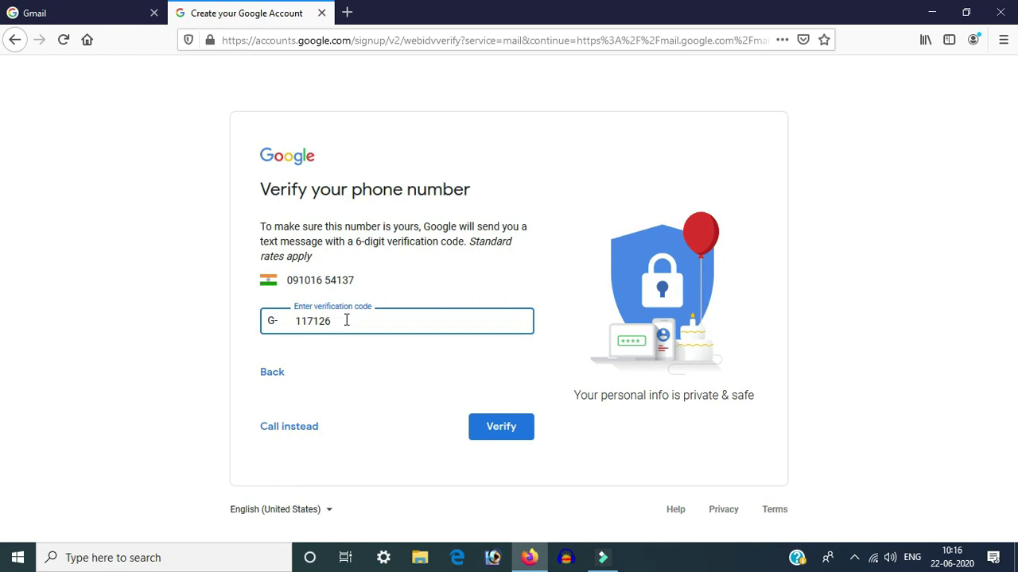
pyautogui.click(342, 320)
pyautogui.click(498, 430)
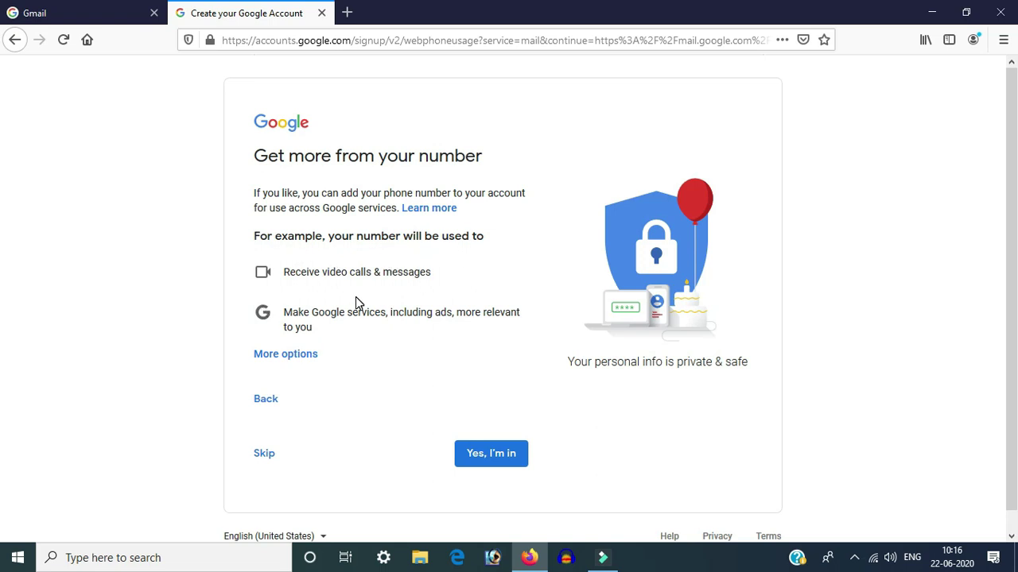
# Step: Agree with 'Yes, I'm in' to use the verified number across Google services
pyautogui.click(481, 464)
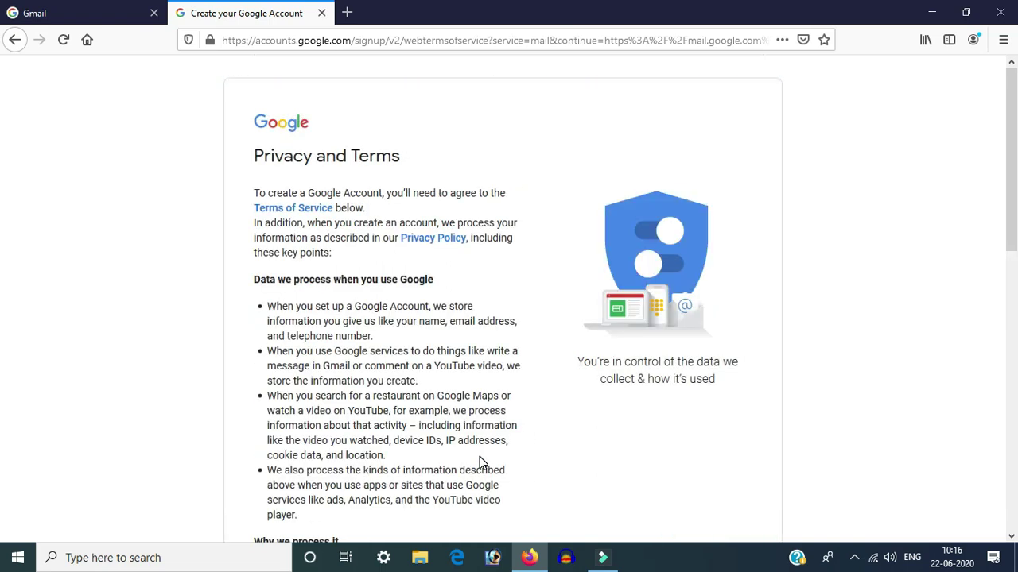
# Step: Read through the Privacy and Terms and agree, finishing account creation
pyautogui.scroll(-10, 612, 465)
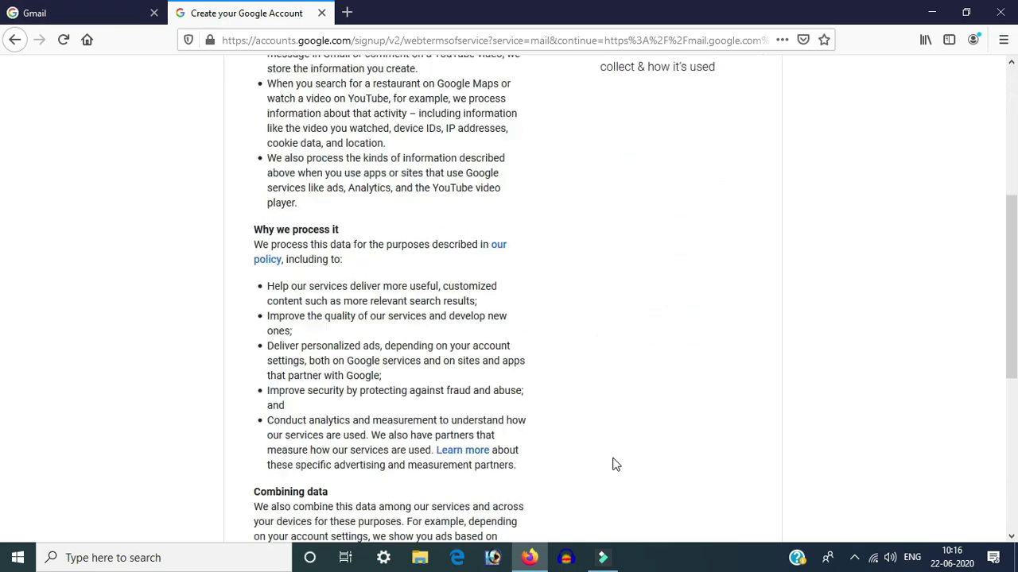
pyautogui.scroll(-1, 612, 464)
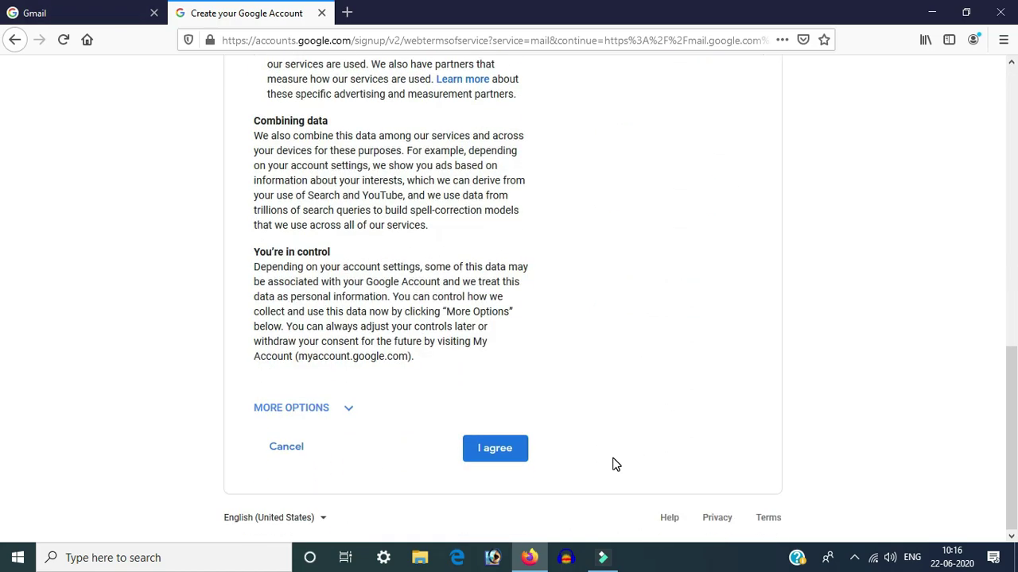
pyautogui.scroll(10, 612, 465)
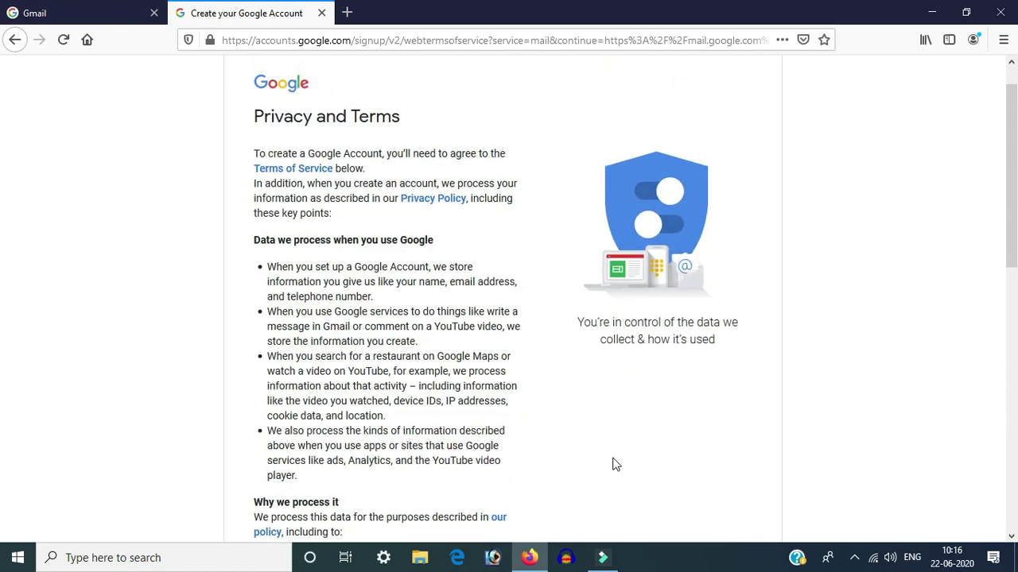
pyautogui.scroll(-10, 612, 464)
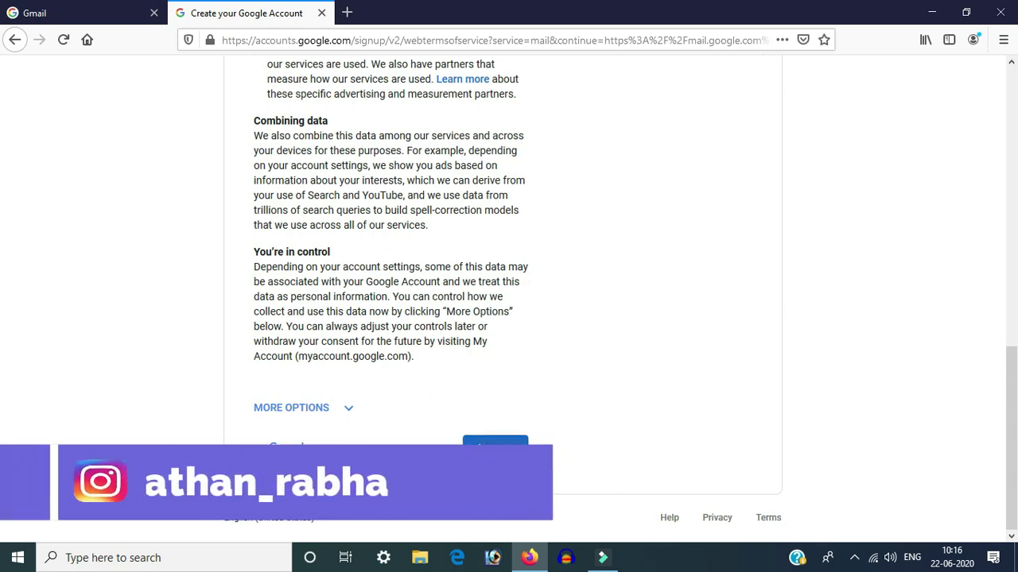
pyautogui.click(483, 448)
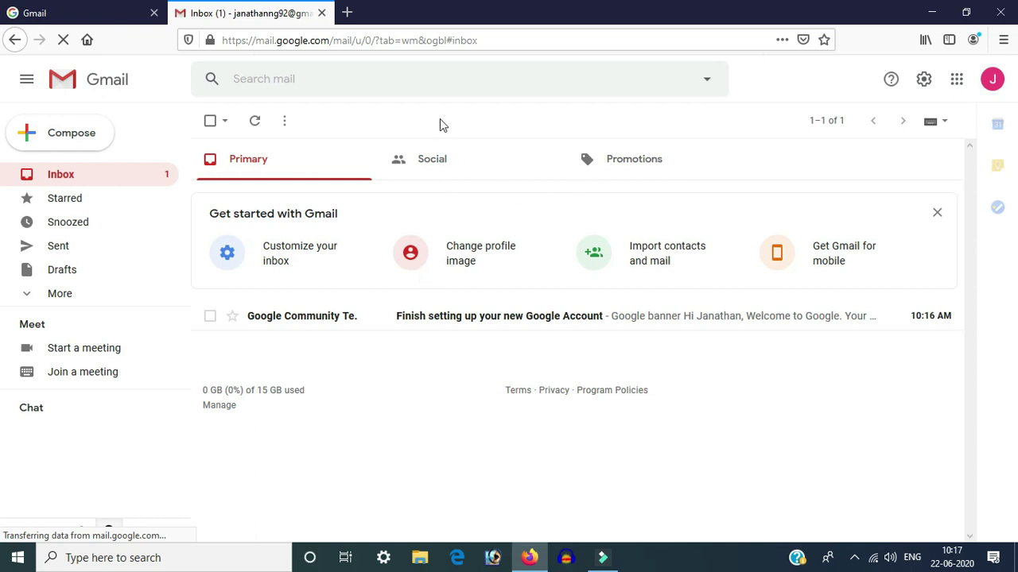
# Step: Browse the Social and Primary inbox tabs, dismiss the Meet tip, and view the empty Starred folder
pyautogui.click(427, 174)
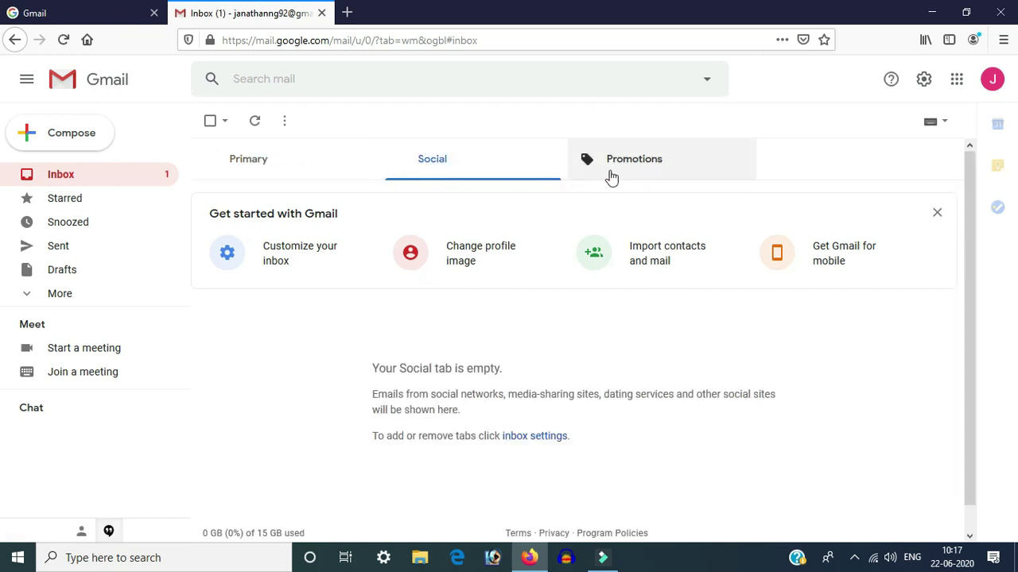
pyautogui.click(261, 163)
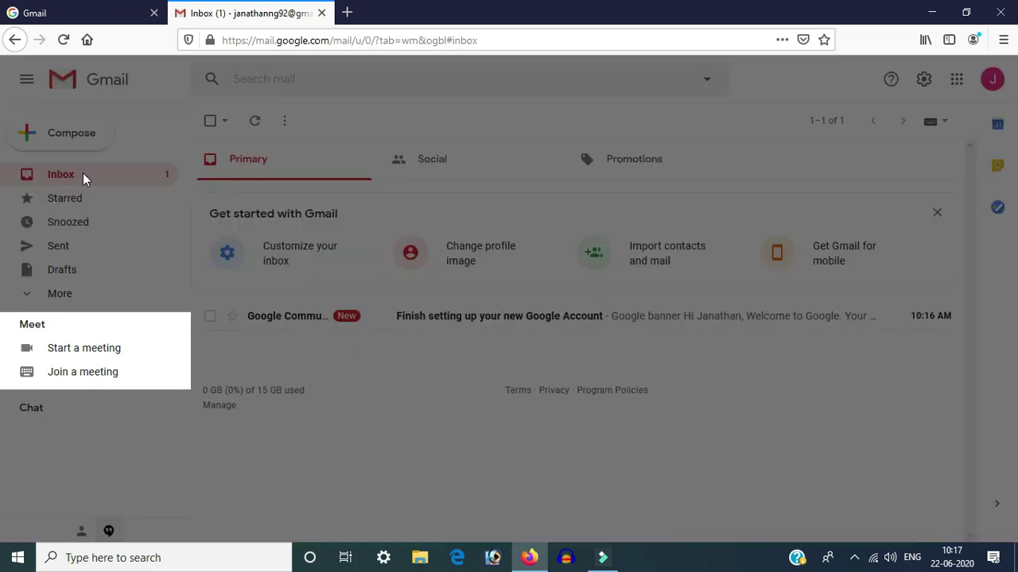
pyautogui.click(121, 228)
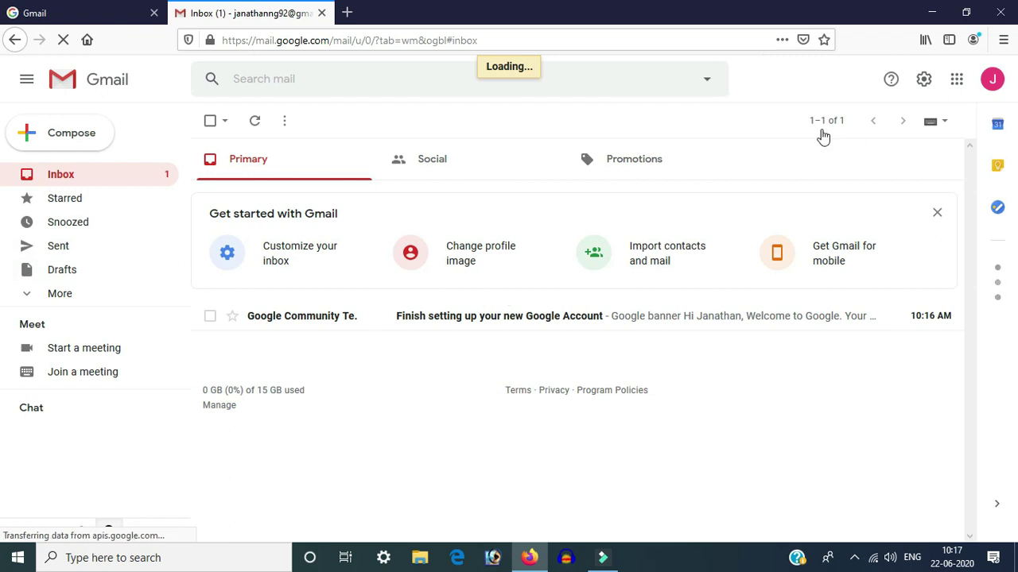
pyautogui.click(64, 199)
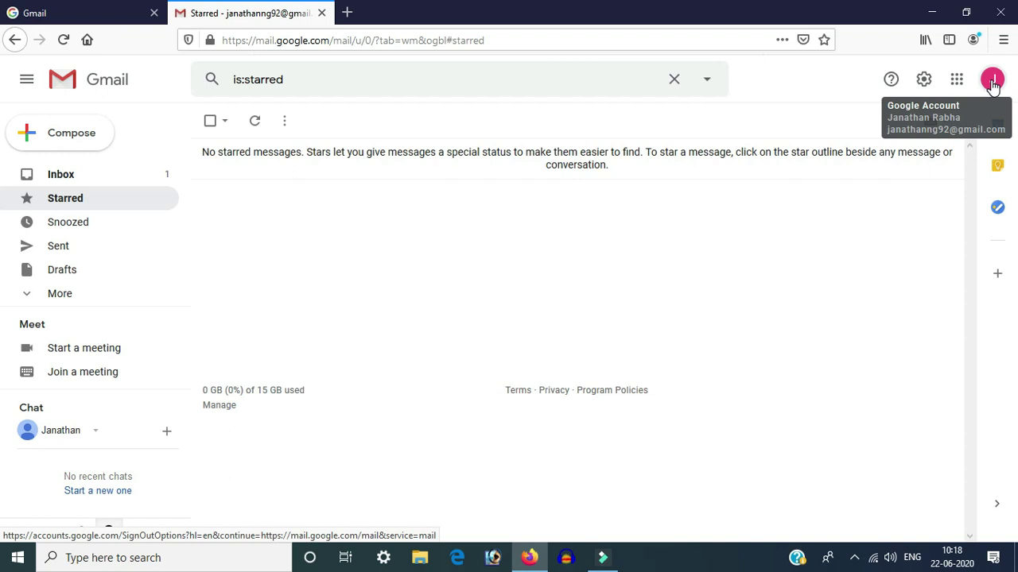
# Step: Sign out of the new account from the profile avatar panel
pyautogui.click(992, 83)
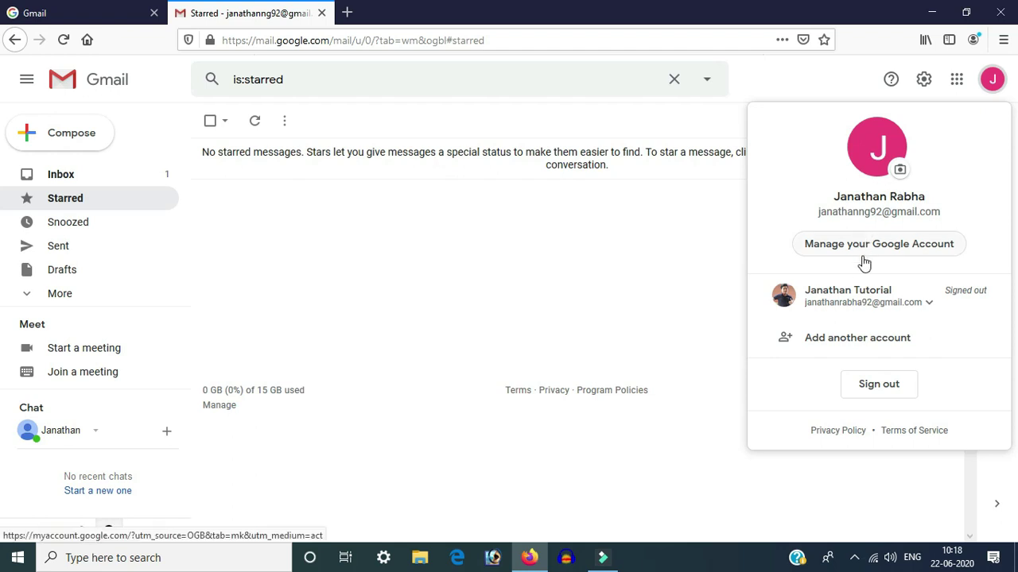
pyautogui.click(877, 390)
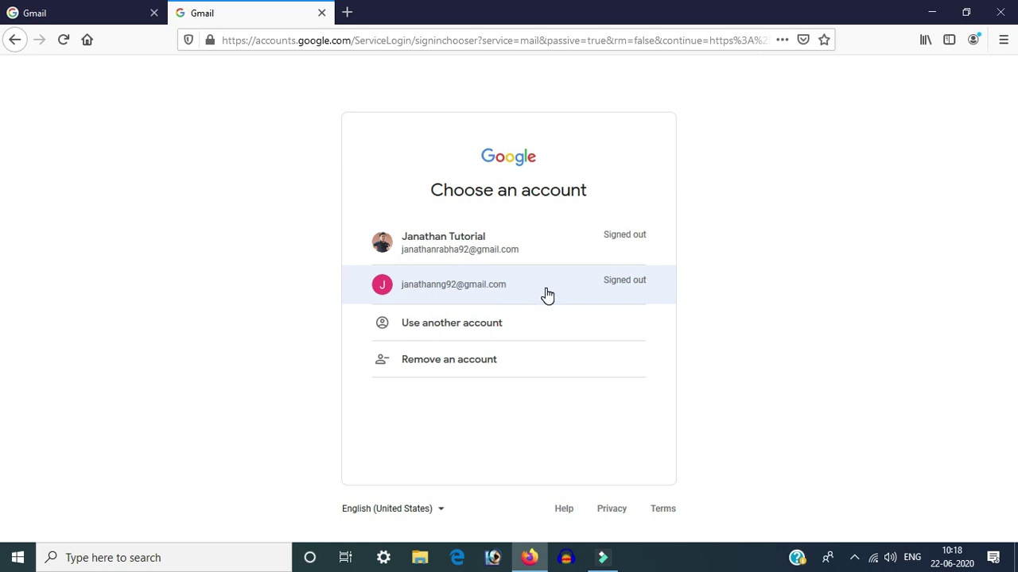
# Step: Sign back into the new account with its password, declining Firefox's save-login prompt
pyautogui.click(469, 292)
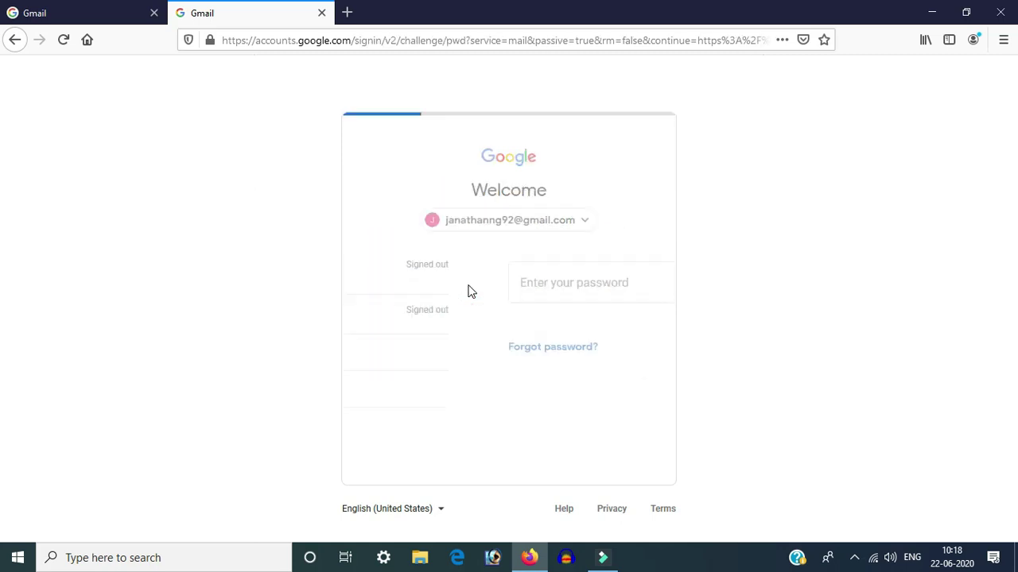
pyautogui.click(499, 284)
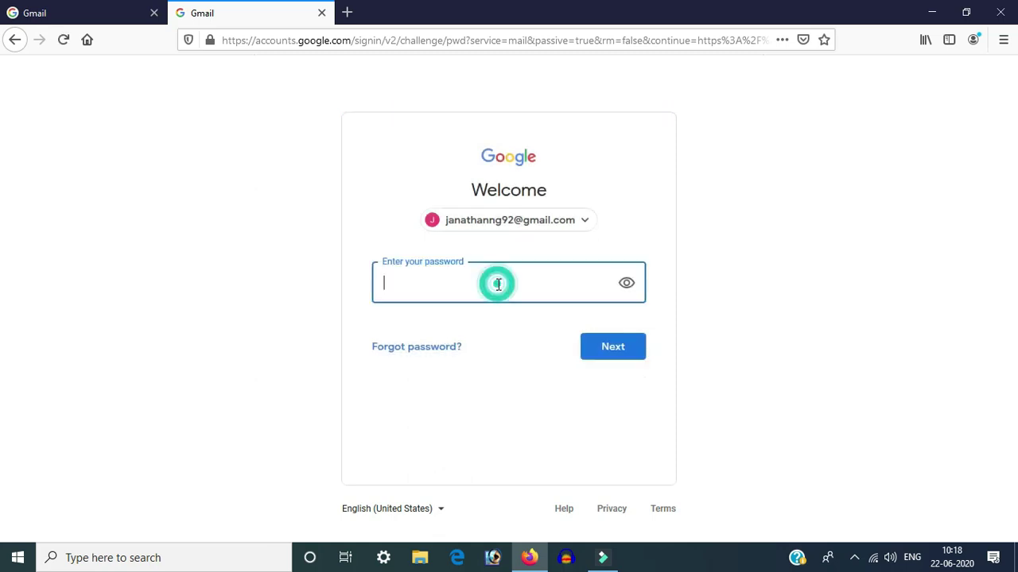
pyautogui.write('••••••••••')
pyautogui.click(613, 354)
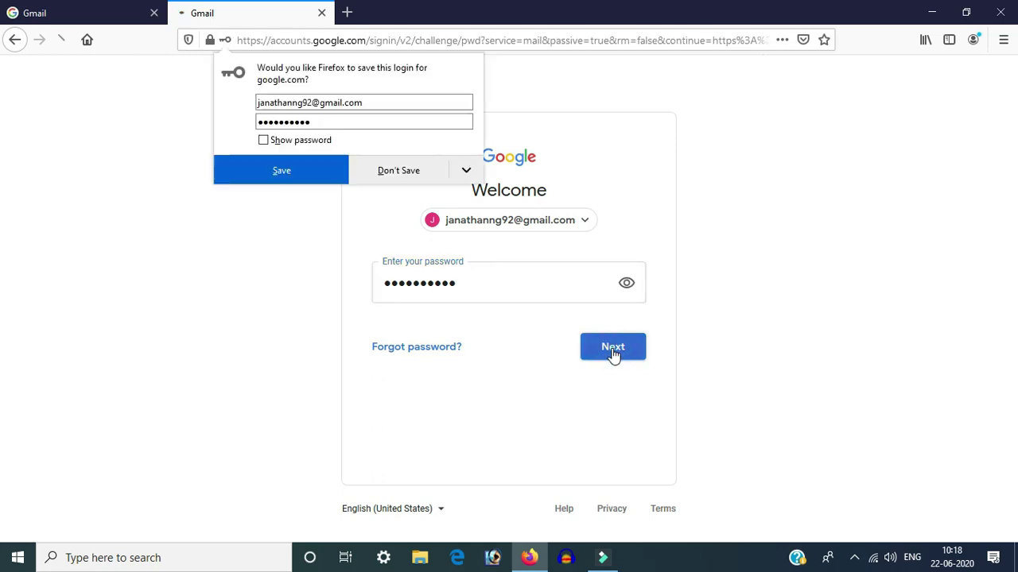
pyautogui.click(391, 171)
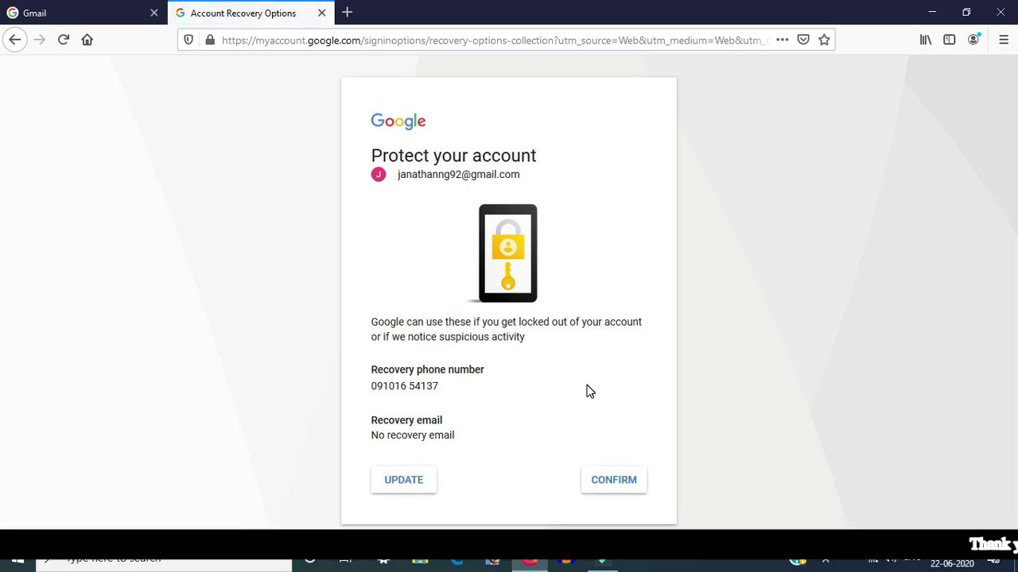
# Step: Confirm the recovery options on 'Protect your account' to return to the inbox
pyautogui.click(612, 481)
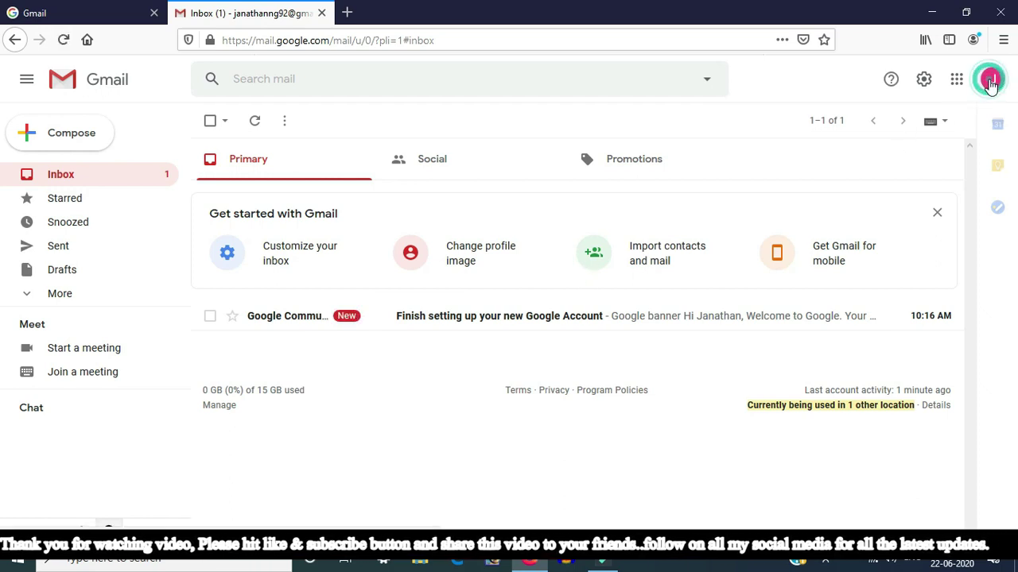
# Step: Sign out of the account again using the avatar's Sign out option
pyautogui.click(991, 83)
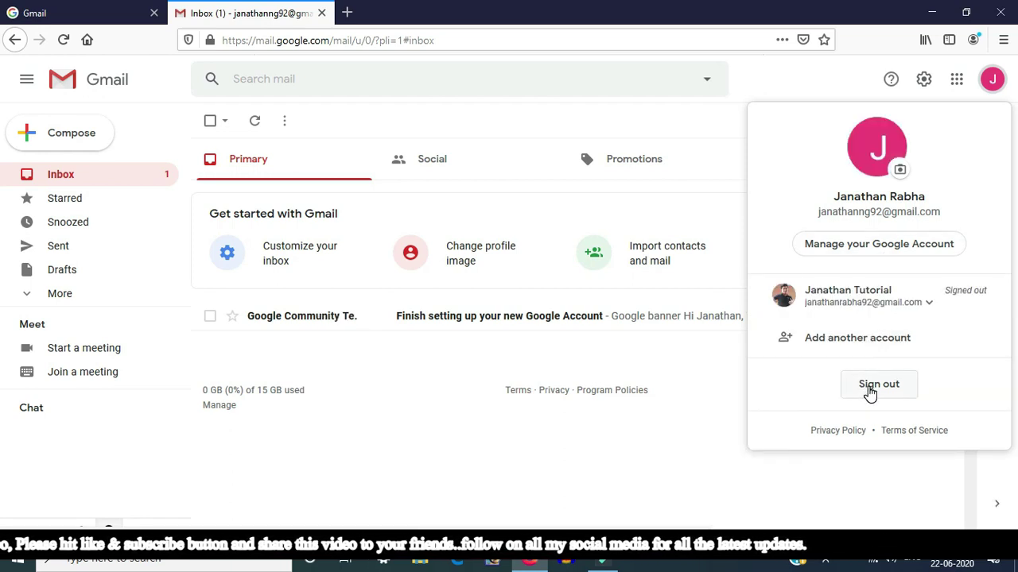
pyautogui.click(877, 385)
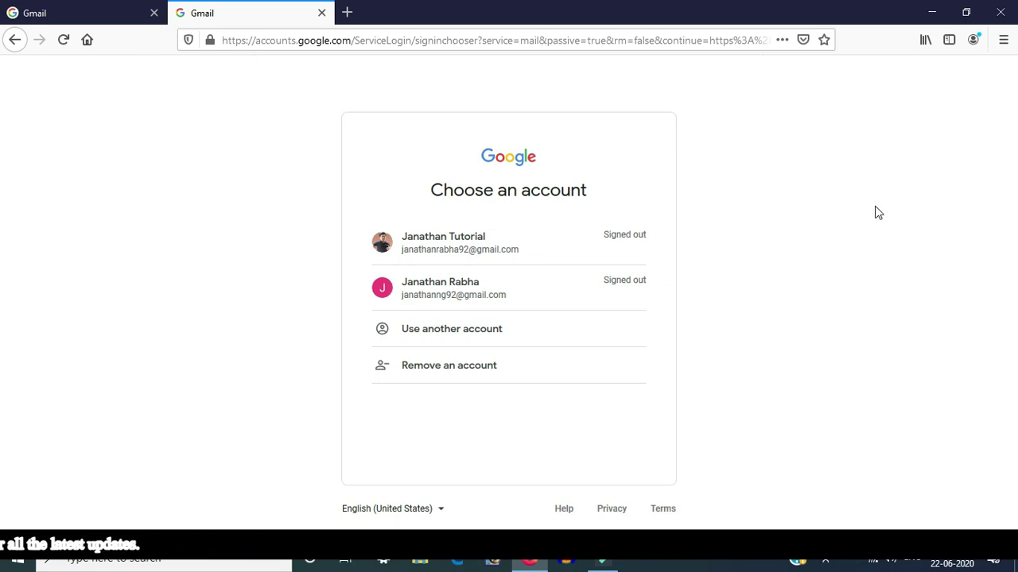
# Step: Minimize Firefox and refresh the Windows desktop
pyautogui.click(934, 12)
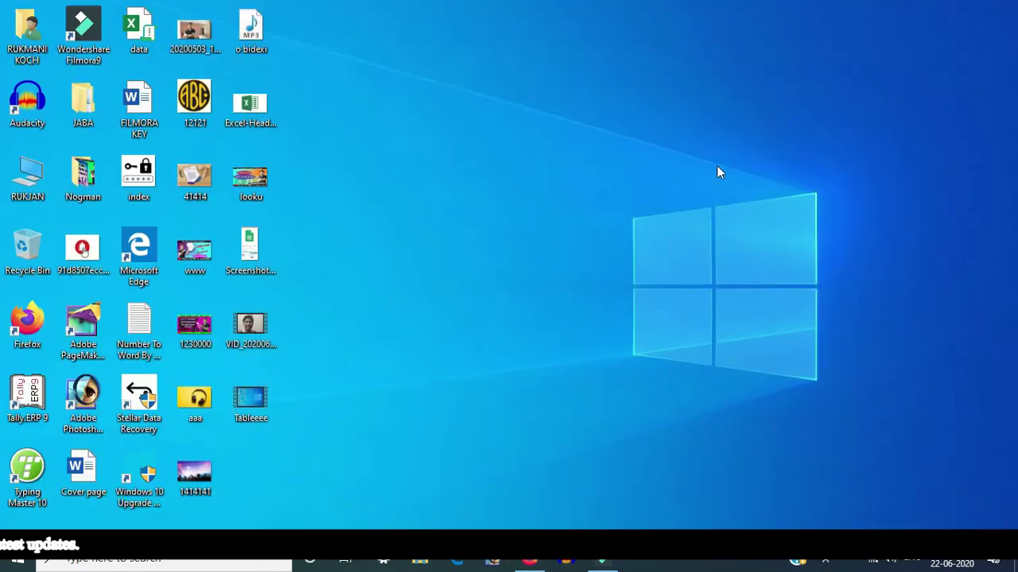
pyautogui.rightClick(573, 217)
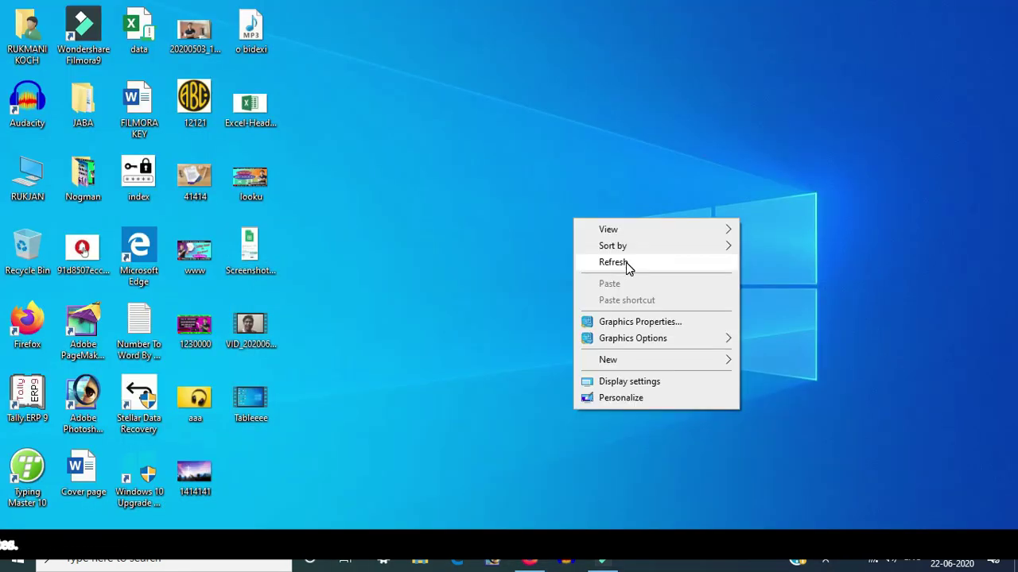
pyautogui.click(626, 263)
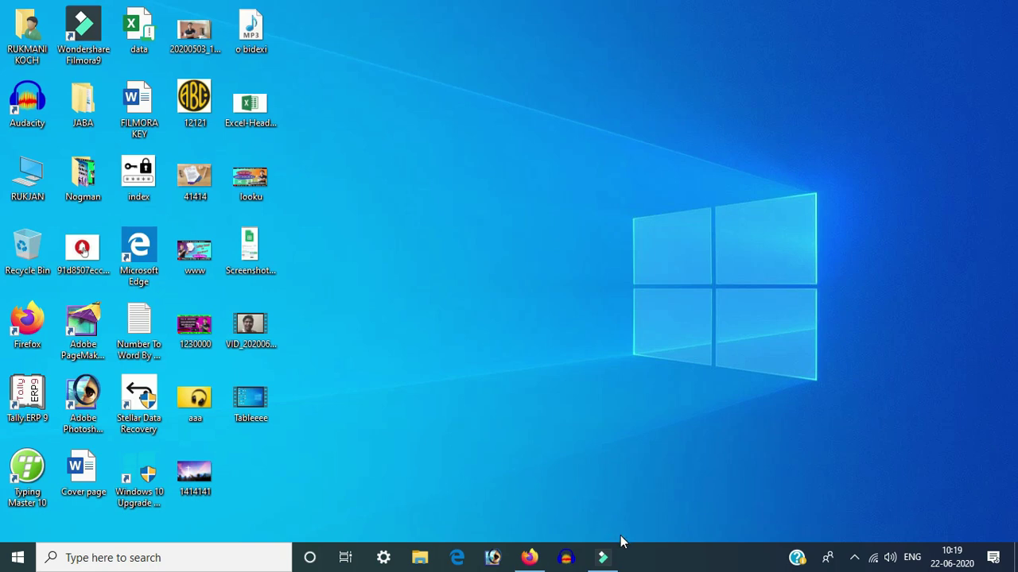
# Step: Stop the screen recording from the recorder's system tray icon
pyautogui.moveTo(608, 553)
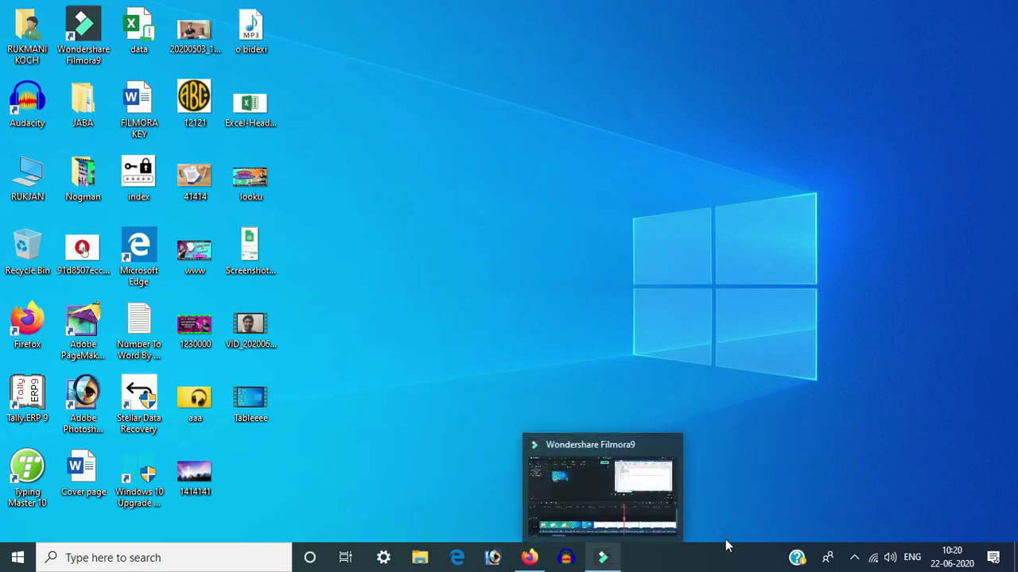
pyautogui.click(854, 557)
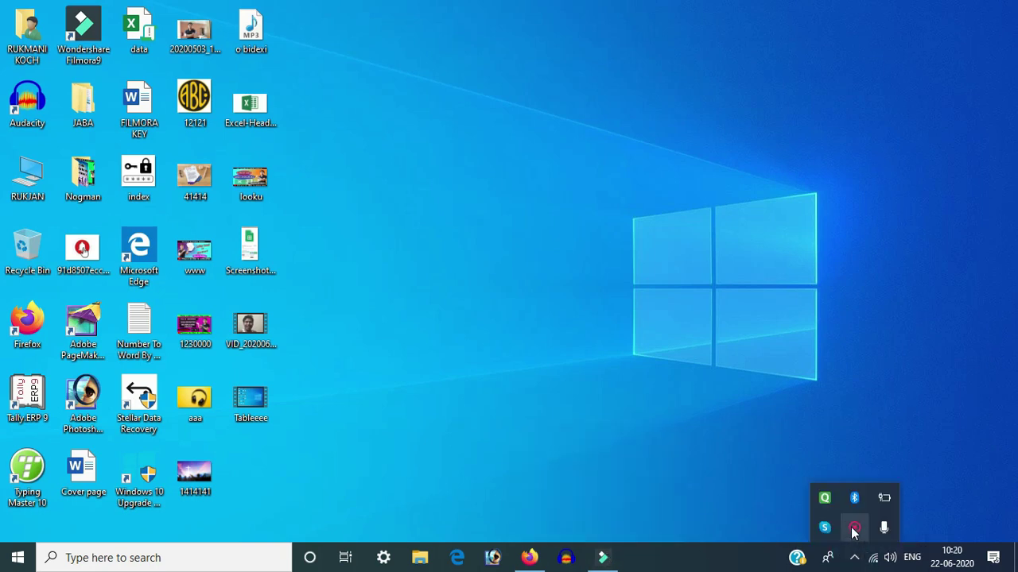
pyautogui.rightClick(853, 529)
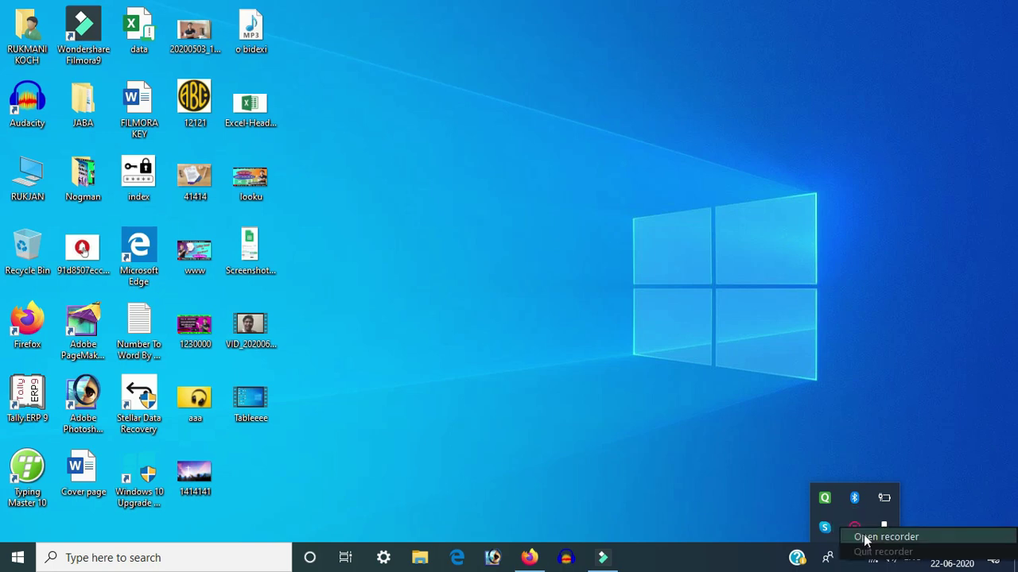
pyautogui.click(867, 538)
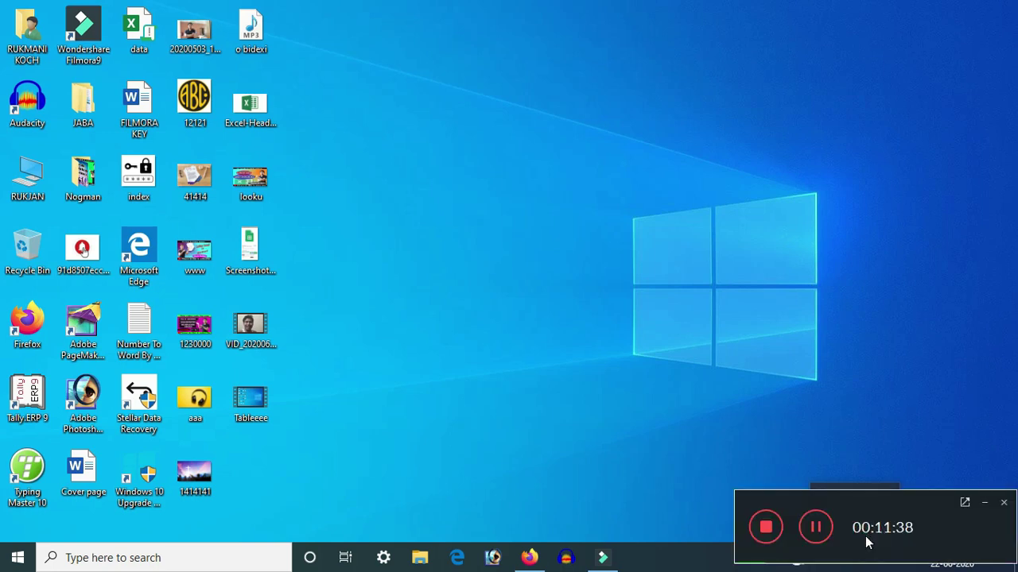
pyautogui.click(768, 530)
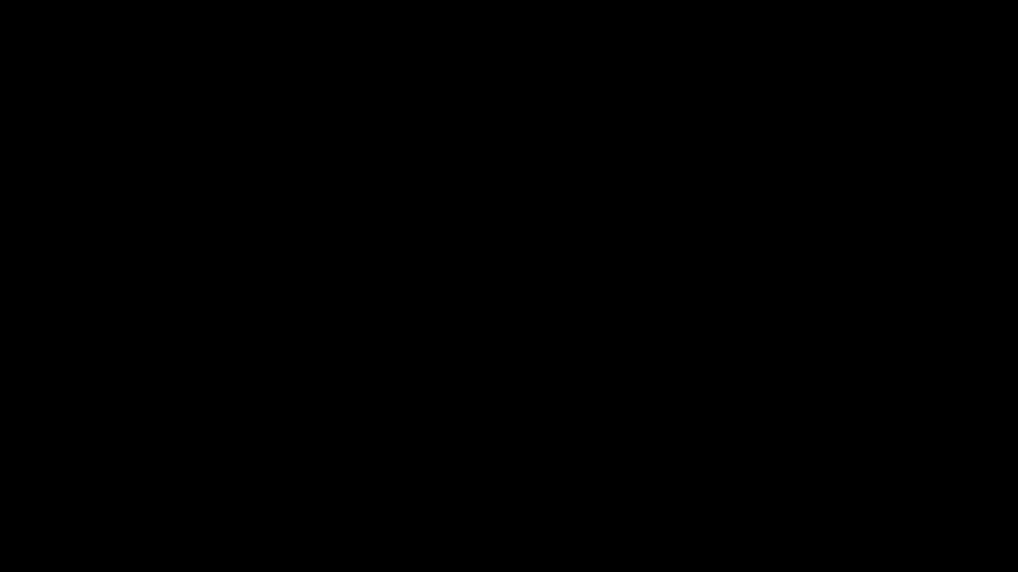